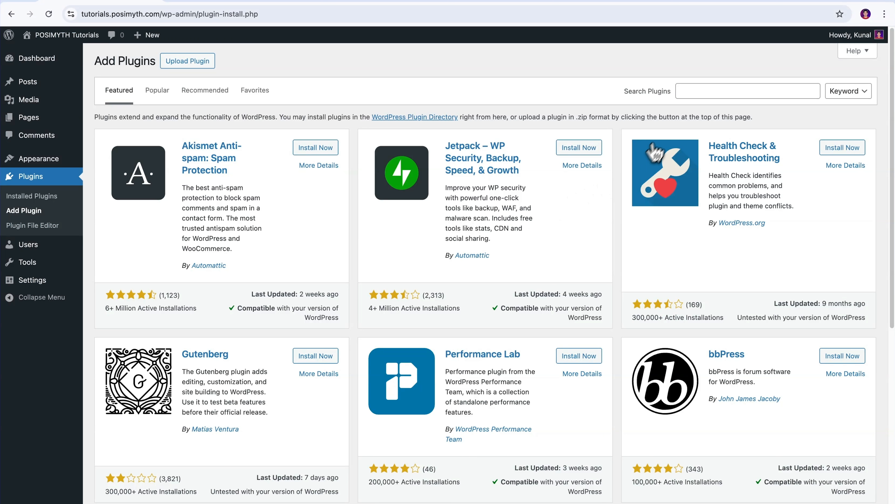
# Step: Search the WordPress plugin directory for Nexter Blocks, then install and activate the Nexter Blocks plugin
pyautogui.click(688, 91)
pyautogui.write('Nexter Bl')
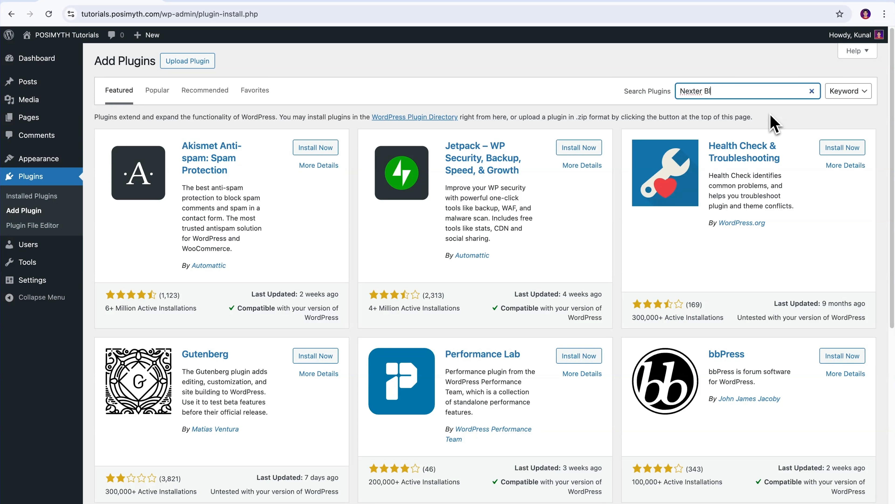
pyautogui.write('ocks')
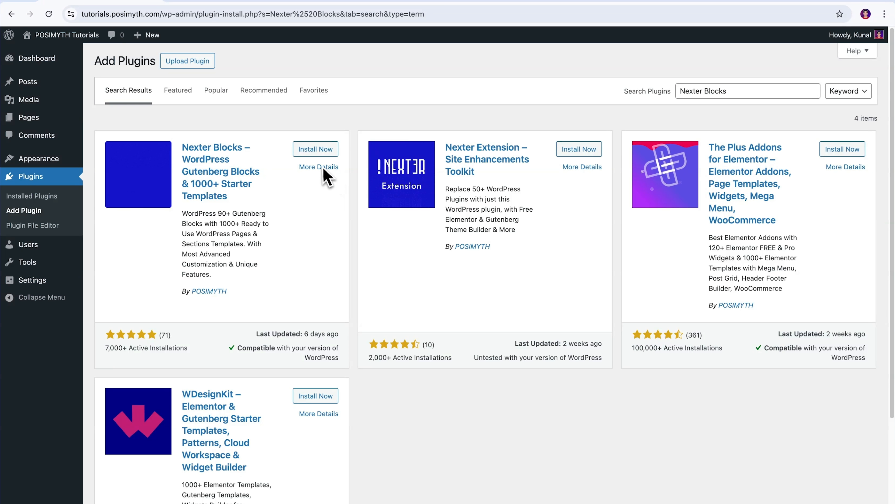
pyautogui.click(316, 152)
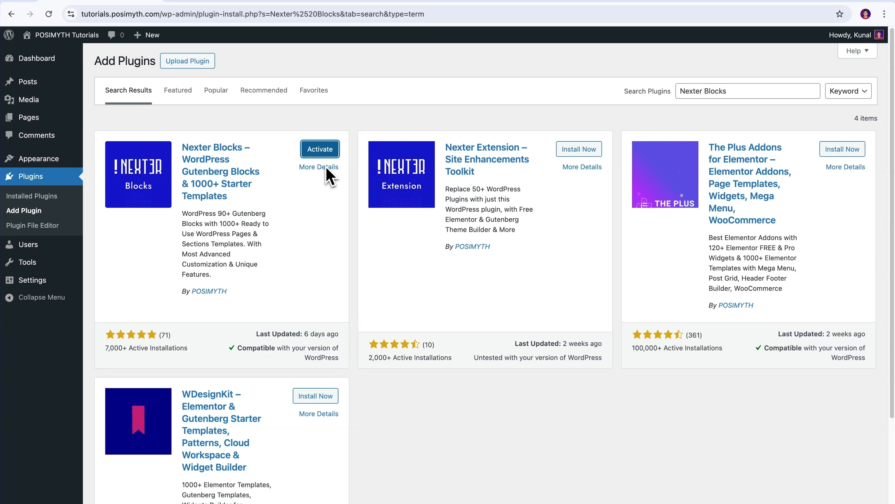
pyautogui.click(320, 149)
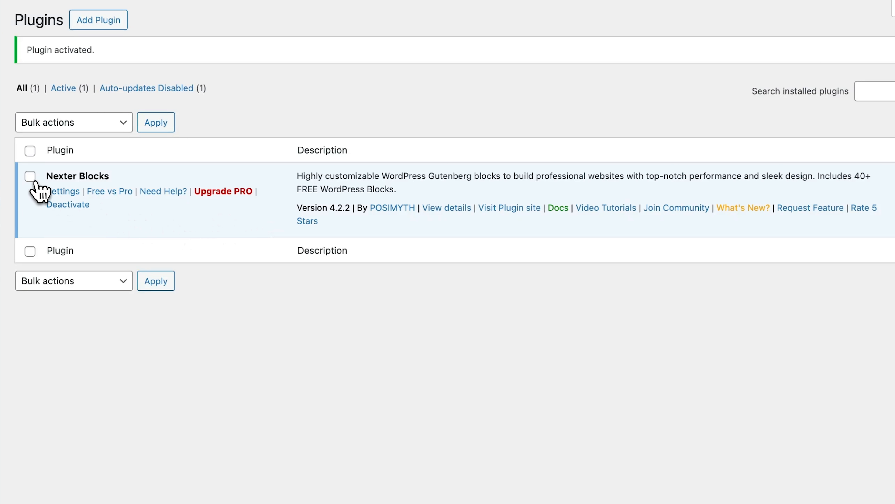
pyautogui.click(30, 176)
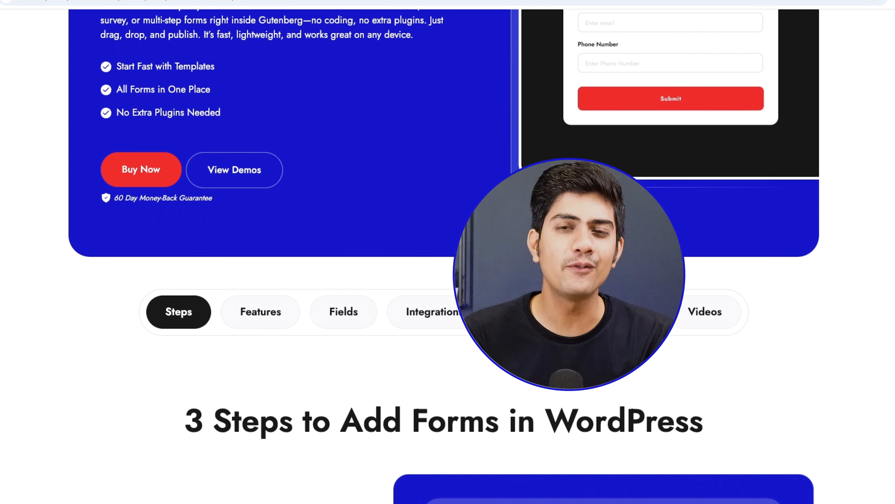
# Step: Look through the form builder web page's setup steps, features, fields, integrations, live demos and docs
pyautogui.scroll(-12, 448, 251)
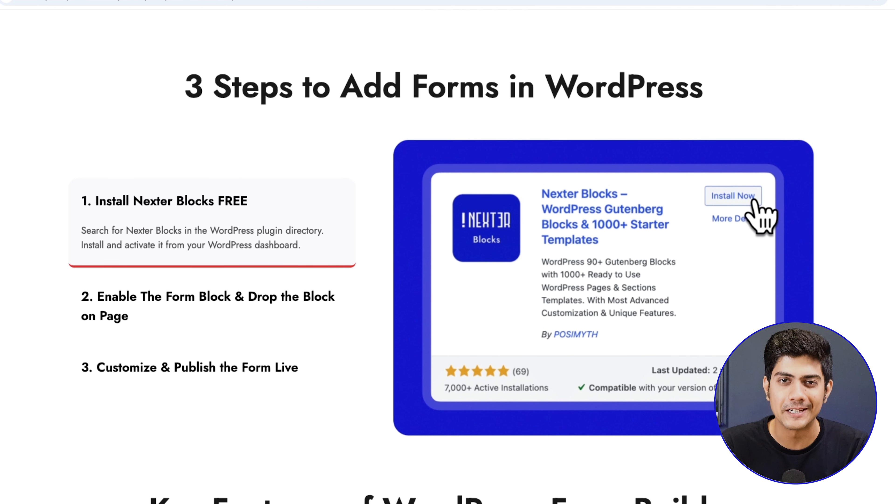
pyautogui.scroll(-15, 448, 251)
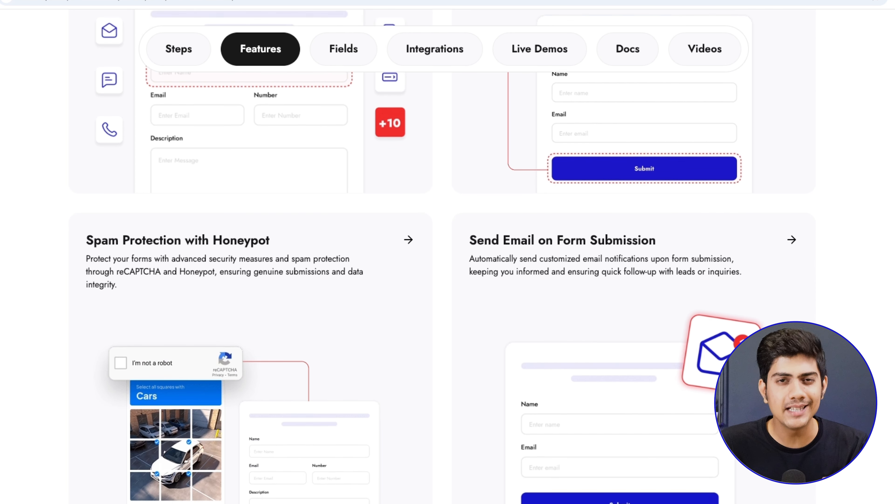
pyautogui.scroll(-15, 448, 252)
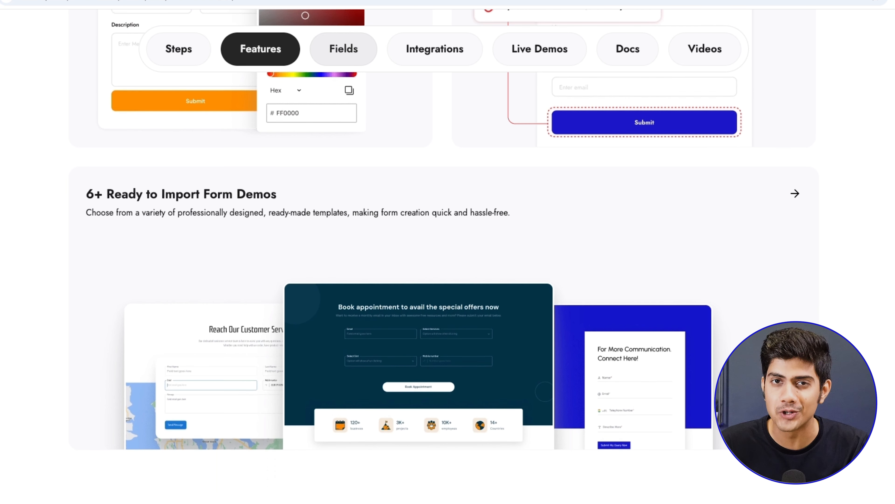
pyautogui.scroll(-15, 448, 252)
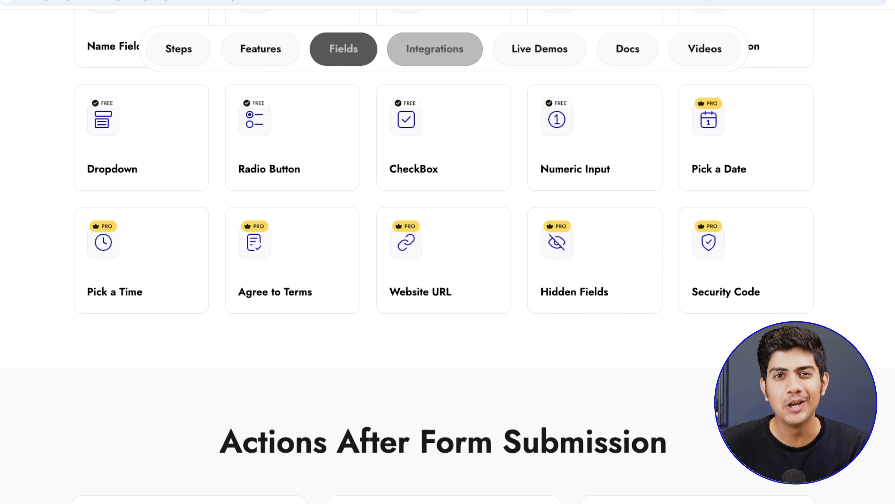
pyautogui.scroll(-15, 448, 252)
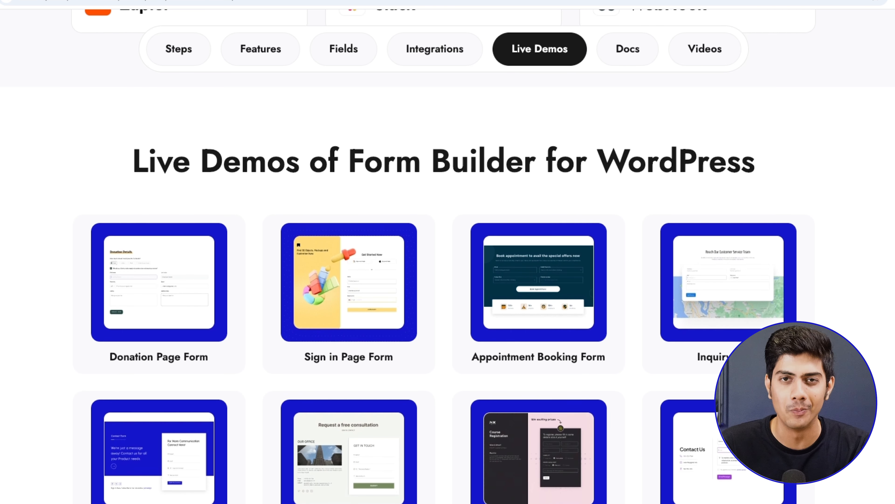
pyautogui.scroll(-15, 447, 252)
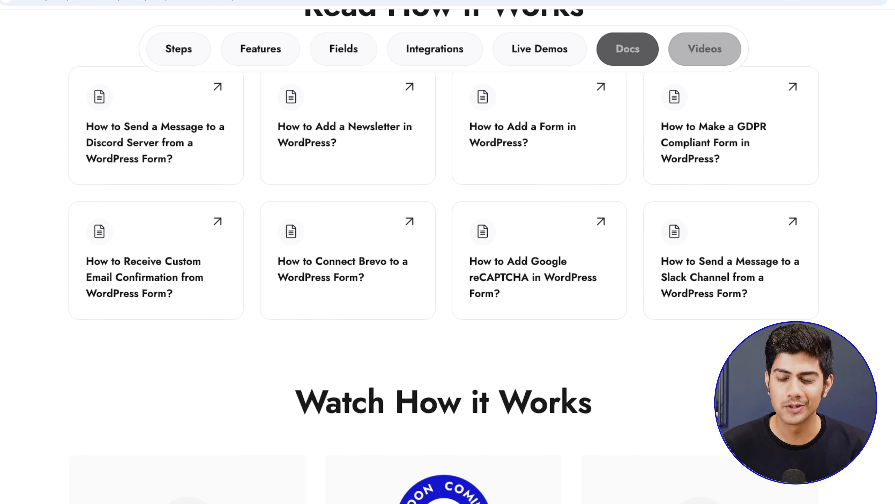
pyautogui.scroll(-10, 448, 252)
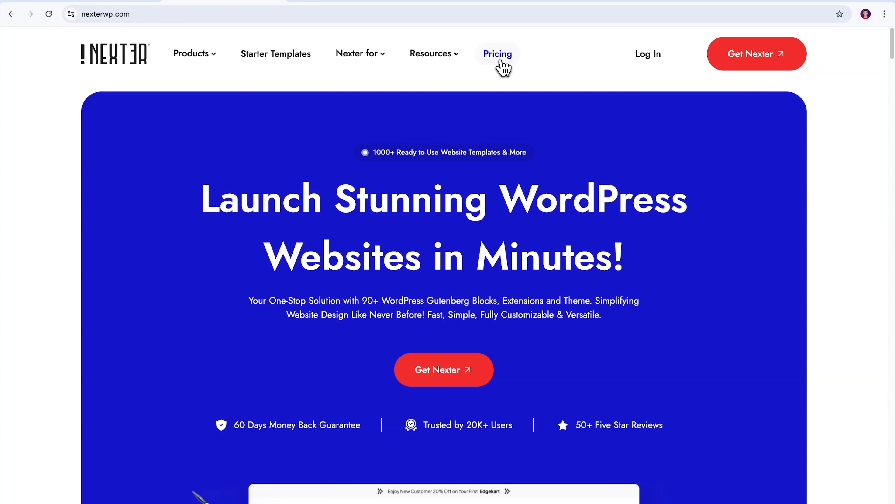
# Step: Open the Nexter pricing page and compare the Starter, Studio and Professional plans
pyautogui.click(504, 68)
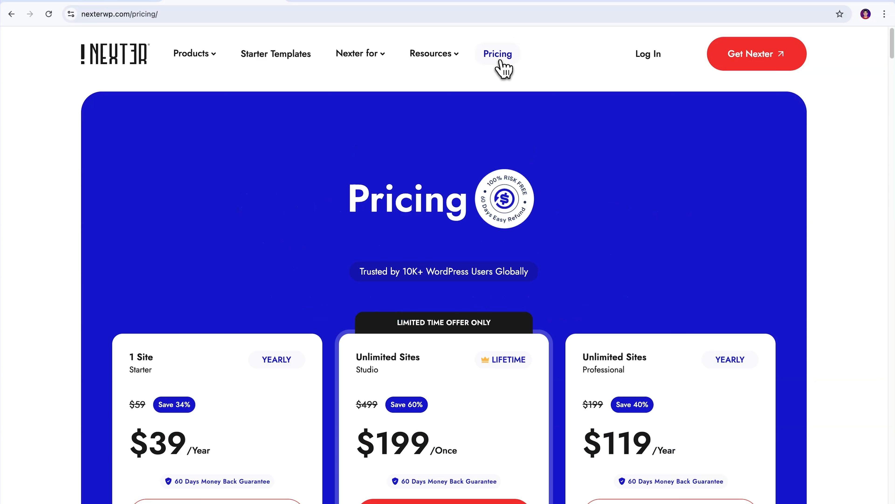
pyautogui.scroll(-4, 889, 75)
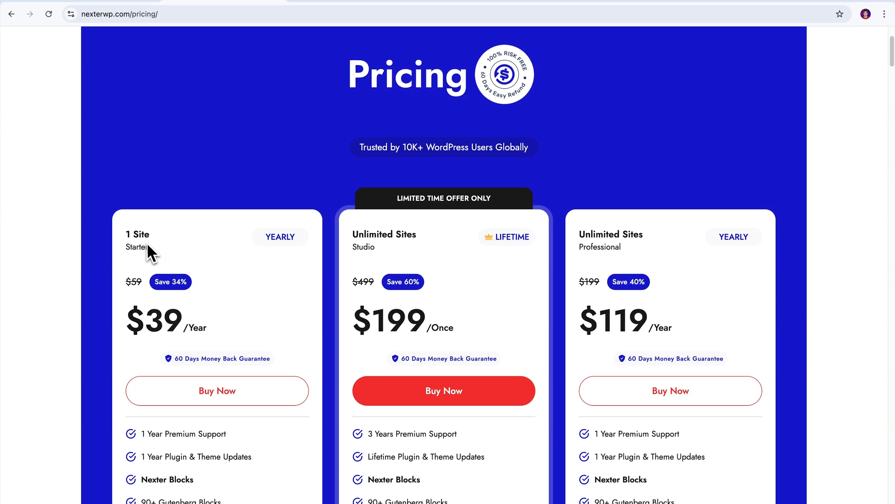
pyautogui.moveTo(126, 235); pyautogui.dragTo(150, 235)
pyautogui.moveTo(347, 234); pyautogui.dragTo(418, 234)
pyautogui.moveTo(580, 234); pyautogui.dragTo(662, 254)
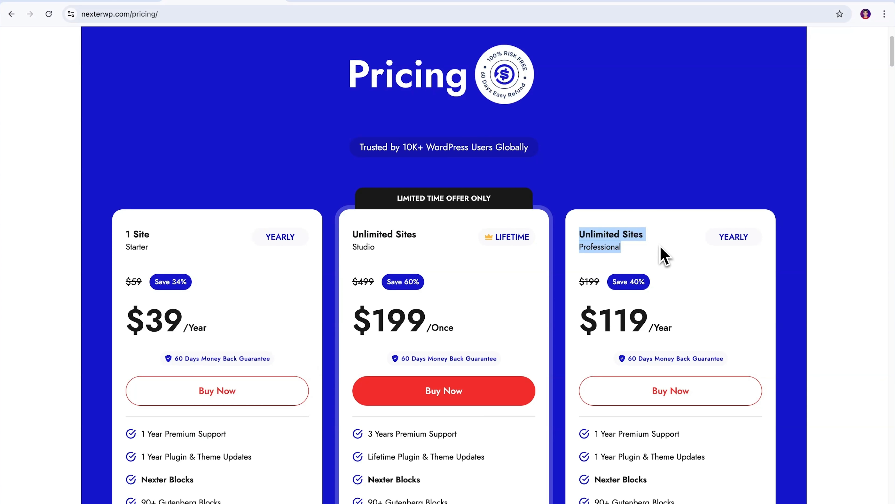
pyautogui.click(661, 254)
pyautogui.moveTo(891, 60)
pyautogui.mouseDown()
pyautogui.moveTo(894, 93)
pyautogui.moveTo(894, 69)
pyautogui.mouseUp()
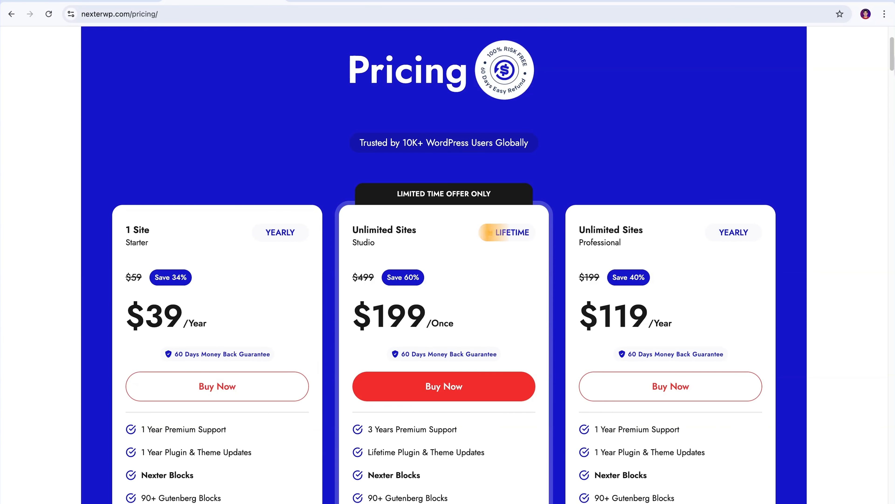
# Step: Start the checkout for the Unlimited Sites Studio lifetime plan, with PayPal as the payment method
pyautogui.click(449, 397)
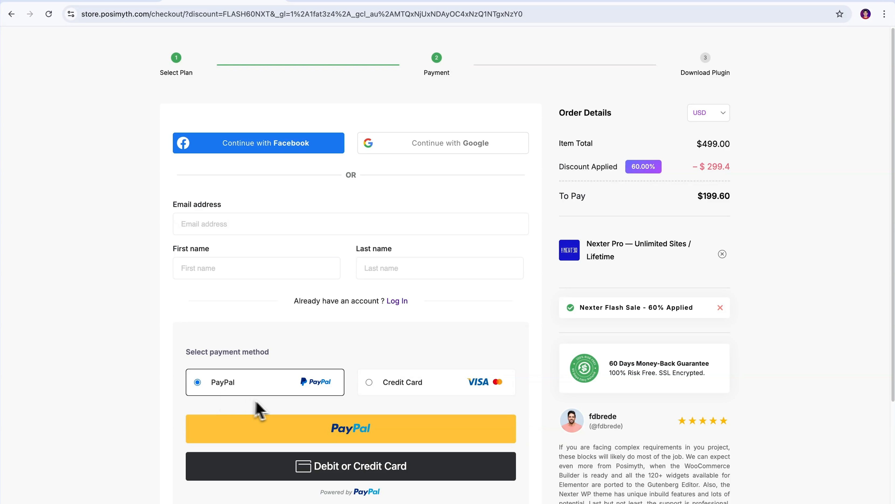
pyautogui.click(369, 393)
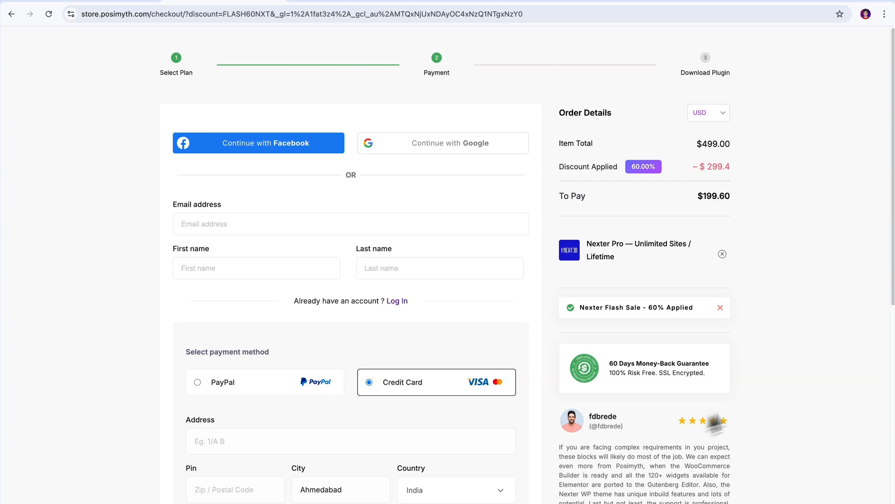
pyautogui.scroll(-5, 801, 360)
pyautogui.scroll(-6, 800, 359)
pyautogui.scroll(12, 758, 381)
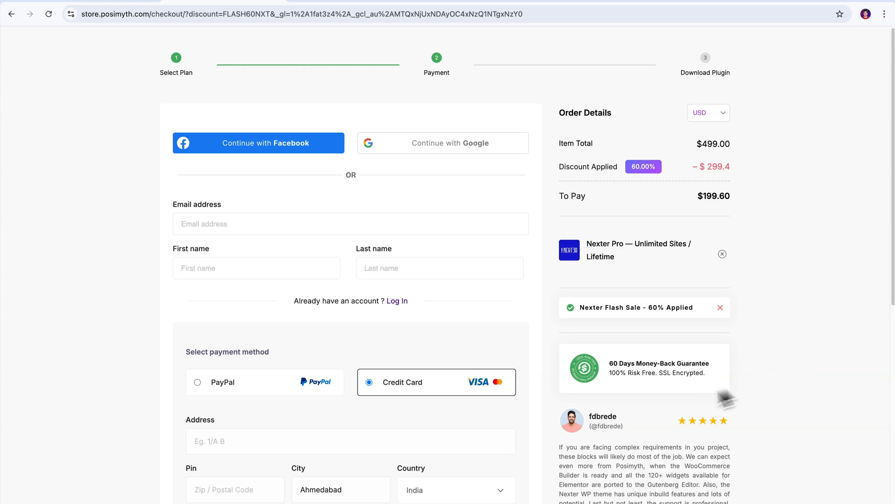
pyautogui.click(198, 383)
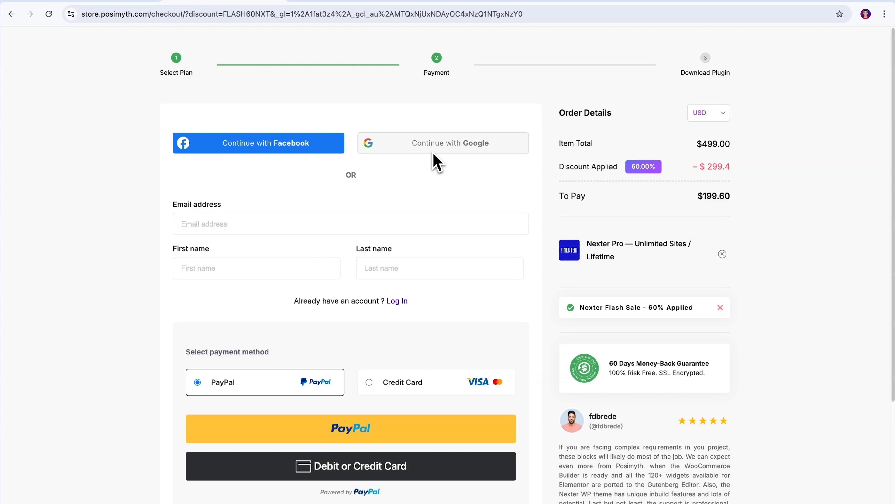
# Step: Fill in the customer's email address, first name and last name, and proceed to pay with PayPal
pyautogui.click(269, 226)
pyautogui.click(267, 252)
pyautogui.click(252, 271)
pyautogui.click(254, 295)
pyautogui.click(427, 271)
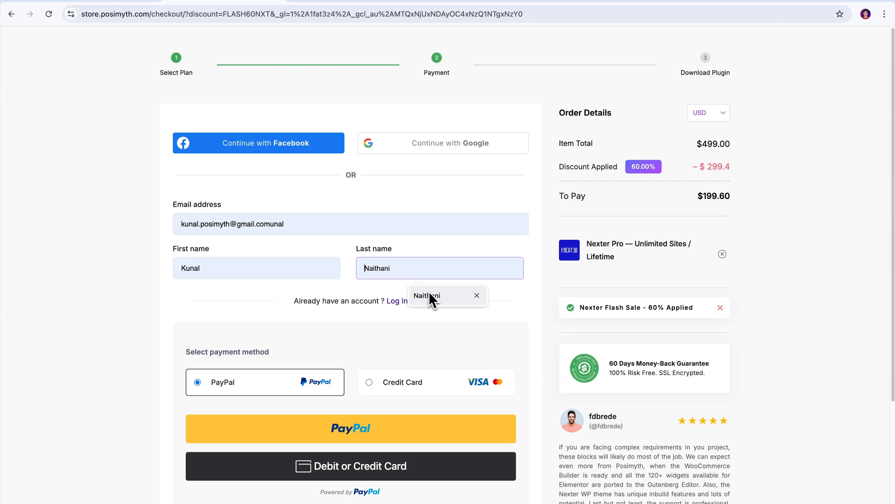
pyautogui.click(430, 296)
pyautogui.click(365, 433)
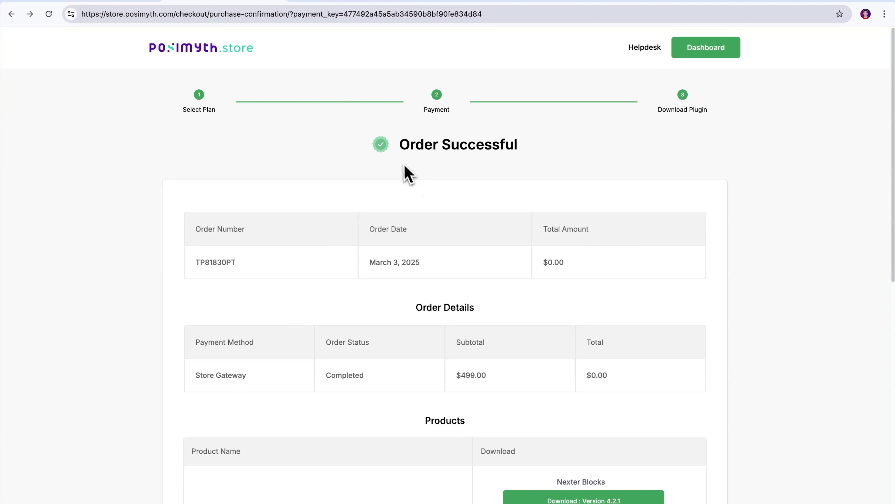
# Step: Download Nexter Blocks version 4.2.1 from the products on the purchase confirmation page
pyautogui.moveTo(403, 165); pyautogui.dragTo(523, 152)
pyautogui.scroll(-6, 779, 198)
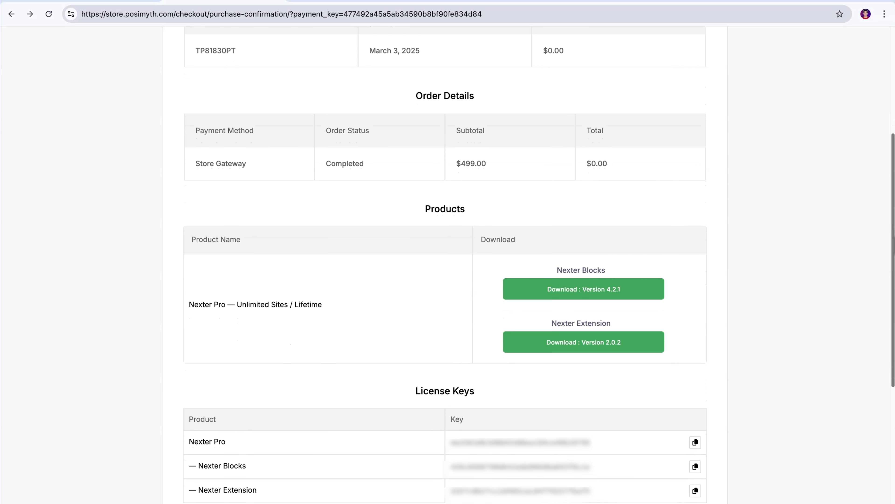
pyautogui.scroll(-2, 445, 264)
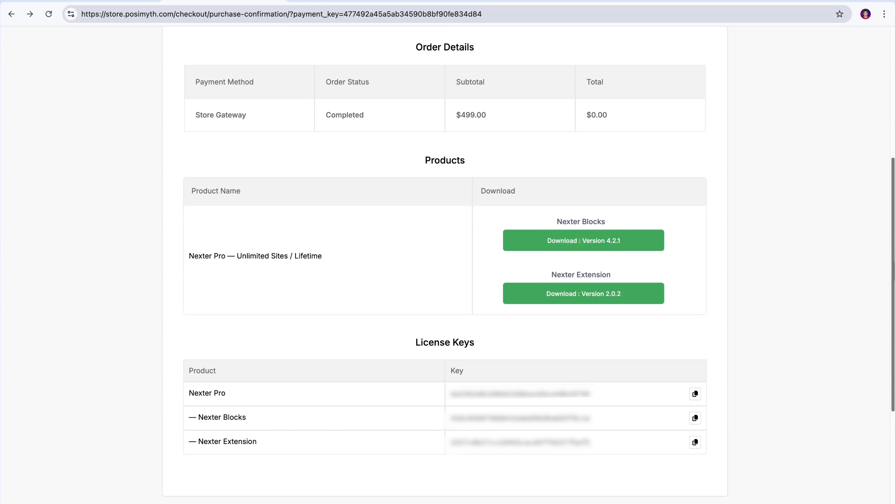
pyautogui.click(586, 242)
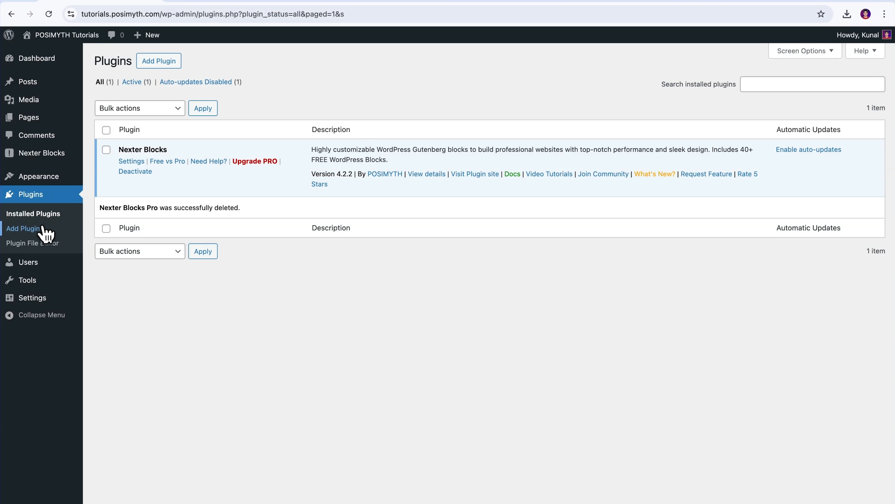
# Step: Upload the-plus-addons-for-block-editor-pro-store-V4.2.1.zip from Downloads as a new WordPress plugin and install it
pyautogui.click(41, 234)
pyautogui.click(170, 61)
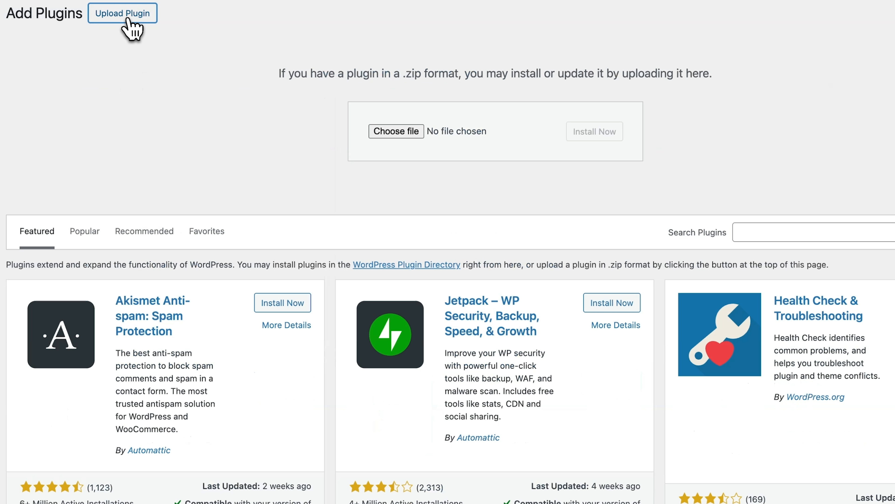
pyautogui.click(396, 131)
pyautogui.click(360, 210)
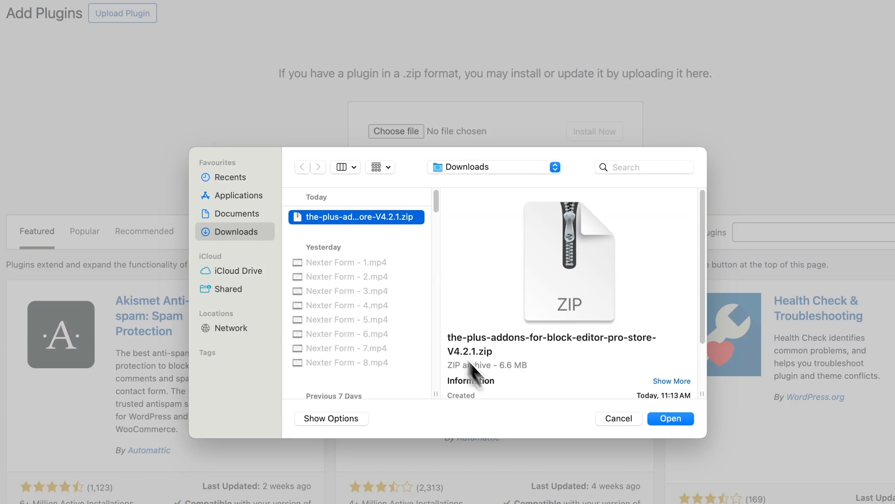
pyautogui.click(671, 411)
pyautogui.click(599, 141)
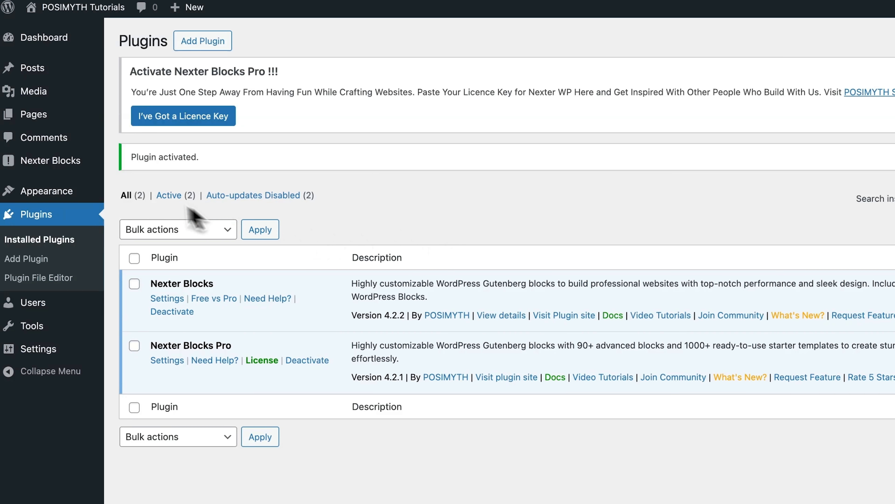
# Step: Activate Nexter Blocks Pro in its dashboard with the Nexter Blocks license key copied from the purchase confirmation page
pyautogui.moveTo(55, 159)
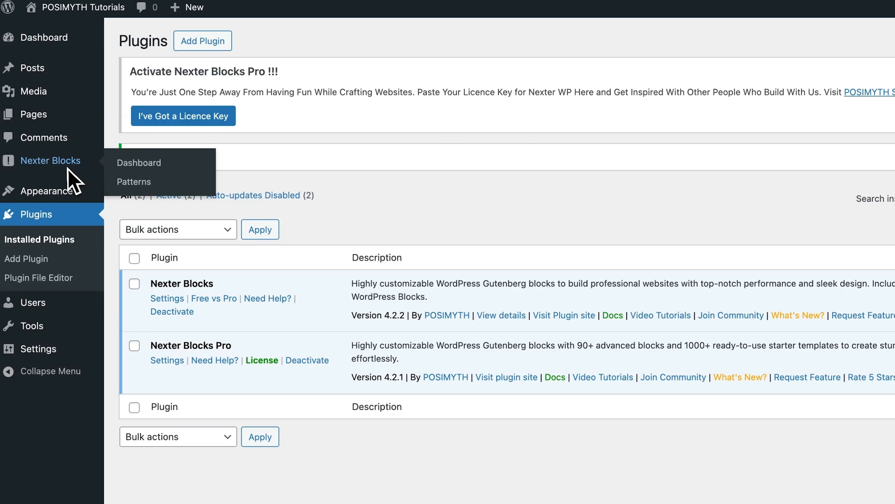
pyautogui.click(146, 166)
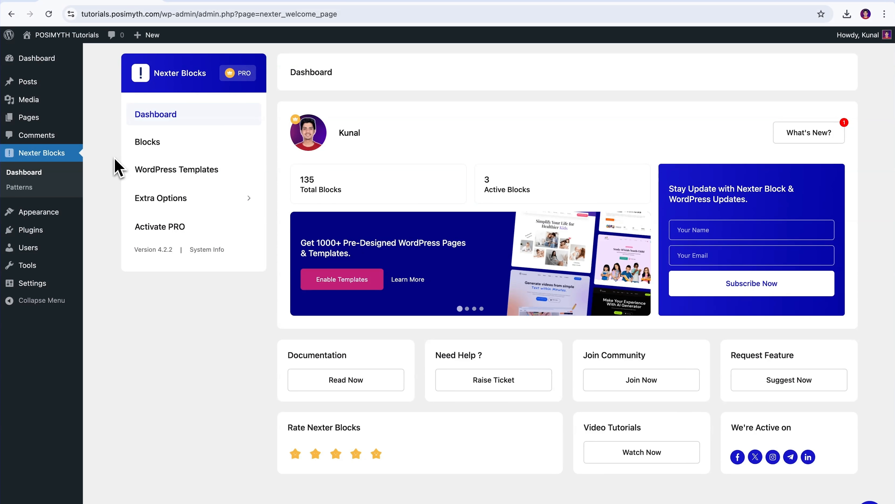
pyautogui.click(183, 230)
pyautogui.click(229, 4)
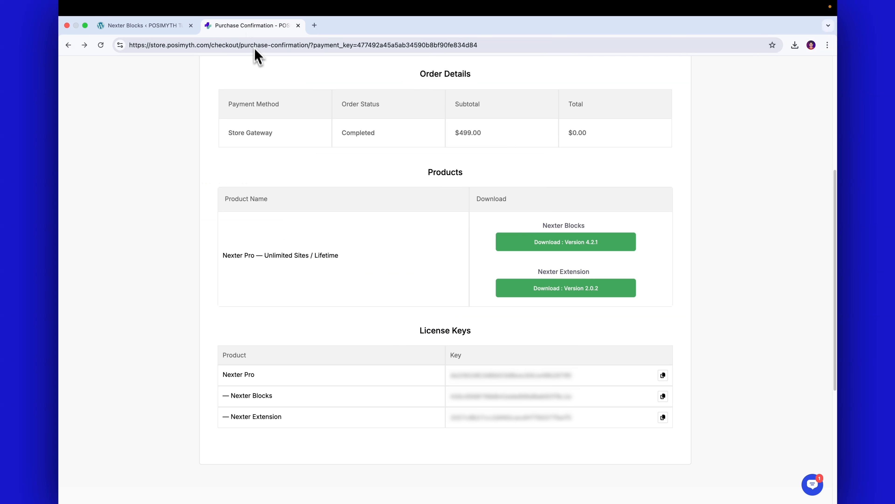
pyautogui.click(663, 396)
pyautogui.click(138, 25)
pyautogui.click(357, 158)
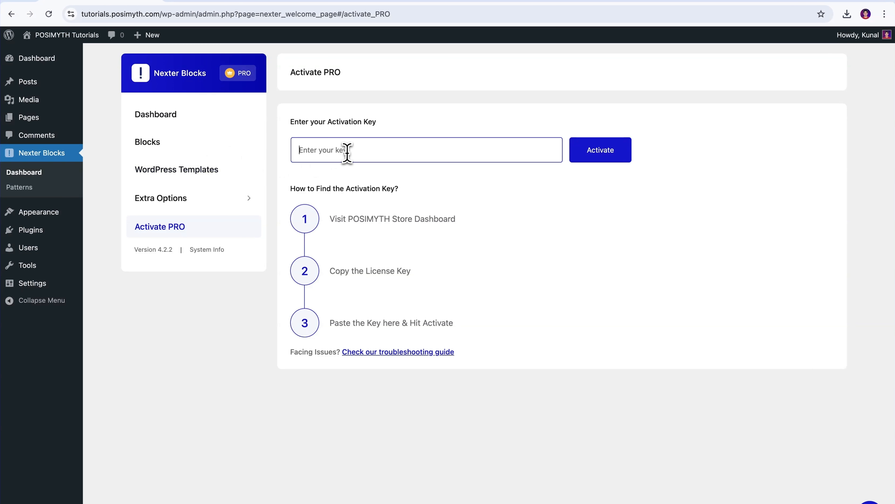
pyautogui.press('super+v')
pyautogui.click(596, 157)
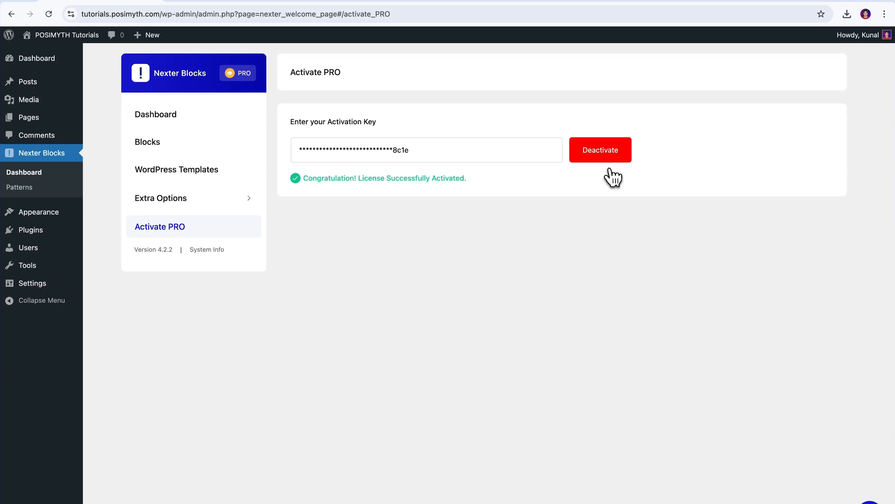
# Step: Open the block management list in the Nexter Blocks dashboard
pyautogui.moveTo(84, 237)
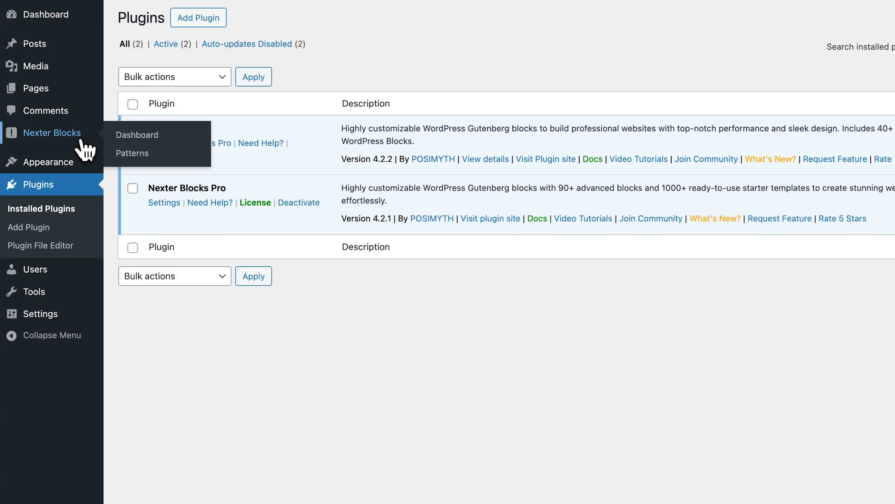
pyautogui.click(80, 141)
pyautogui.click(175, 158)
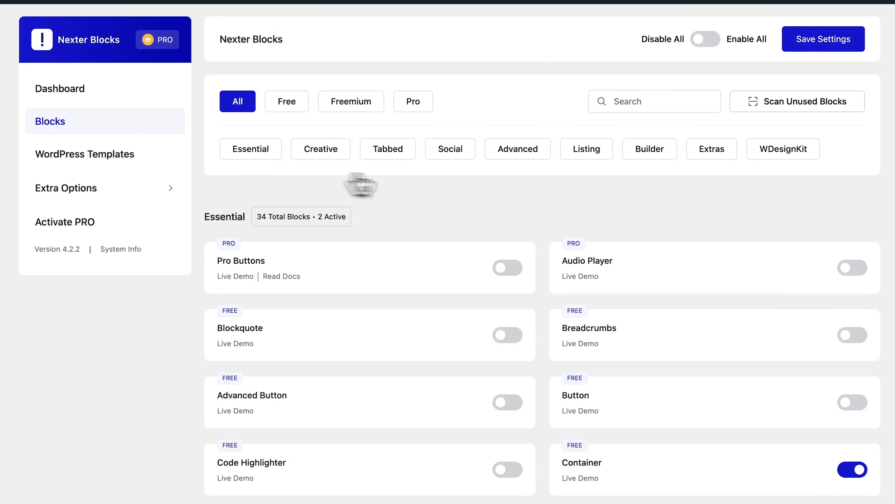
# Step: Find the freemium Form block by searching for "Form", enable it, and save the block settings
pyautogui.click(620, 101)
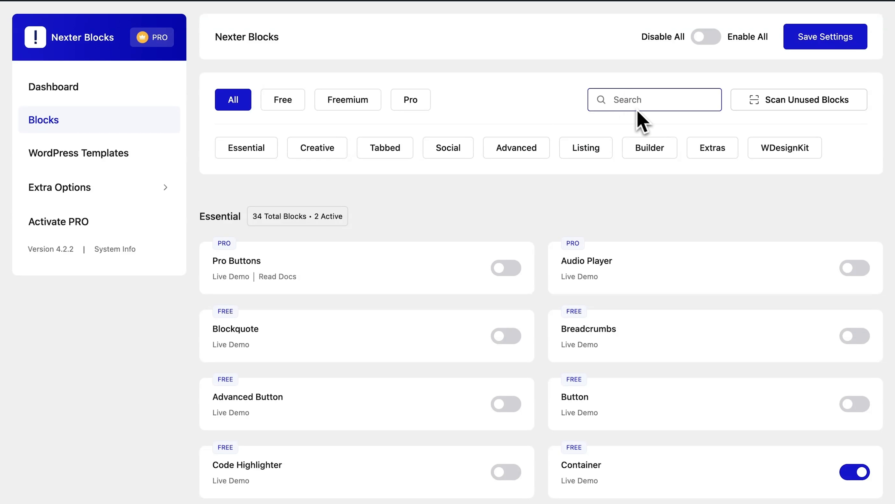
pyautogui.write('Form')
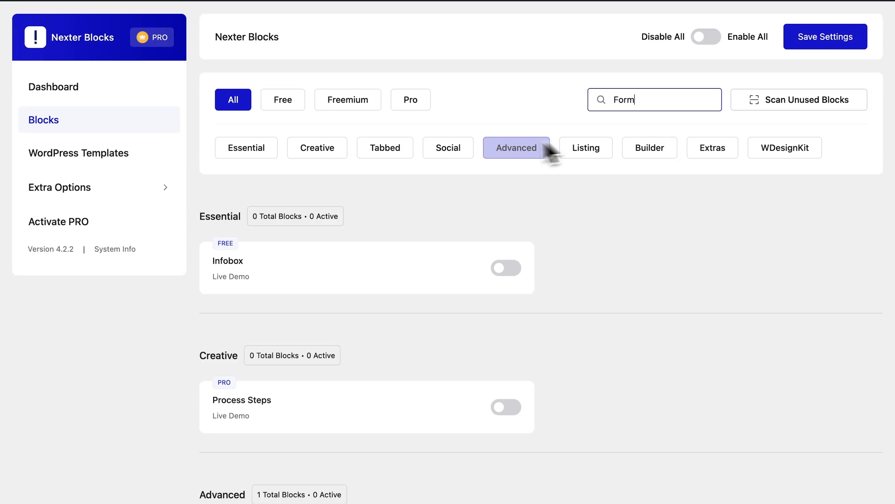
pyautogui.click(348, 102)
pyautogui.click(510, 269)
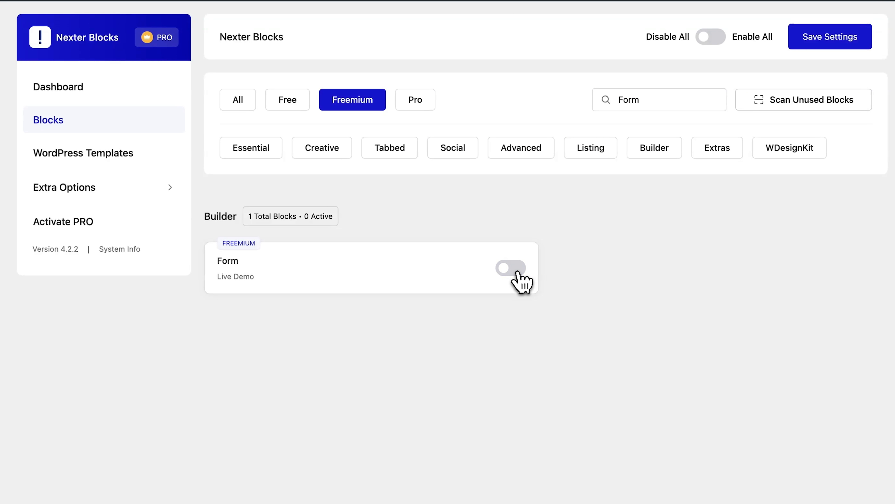
pyautogui.click(515, 272)
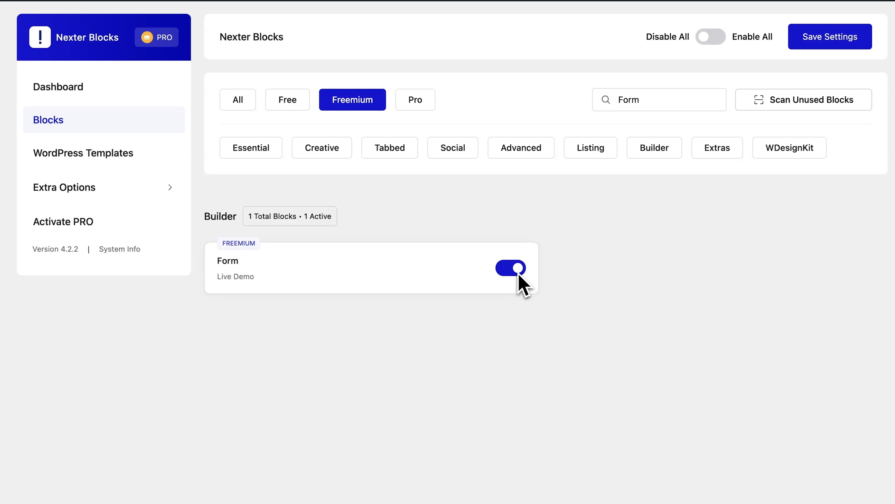
pyautogui.click(829, 44)
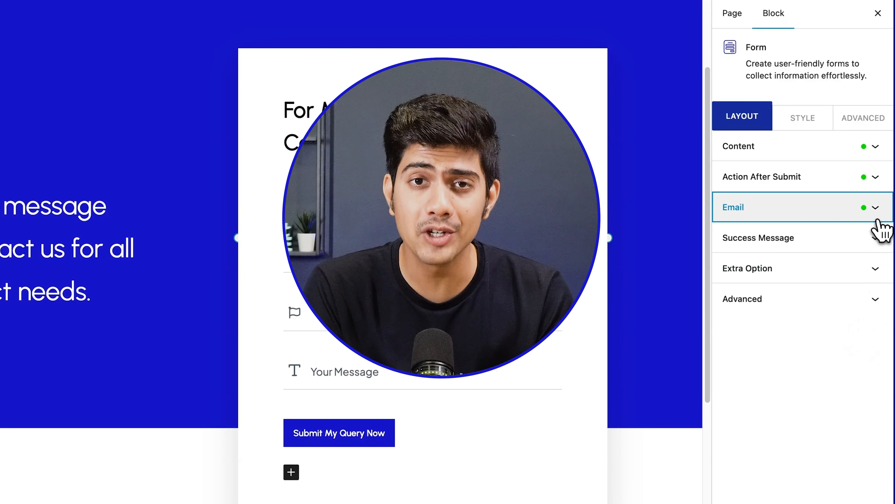
# Step: Open the contact form's Email settings and examine the CC and BCC recipient options, returning to the To options
pyautogui.click(877, 219)
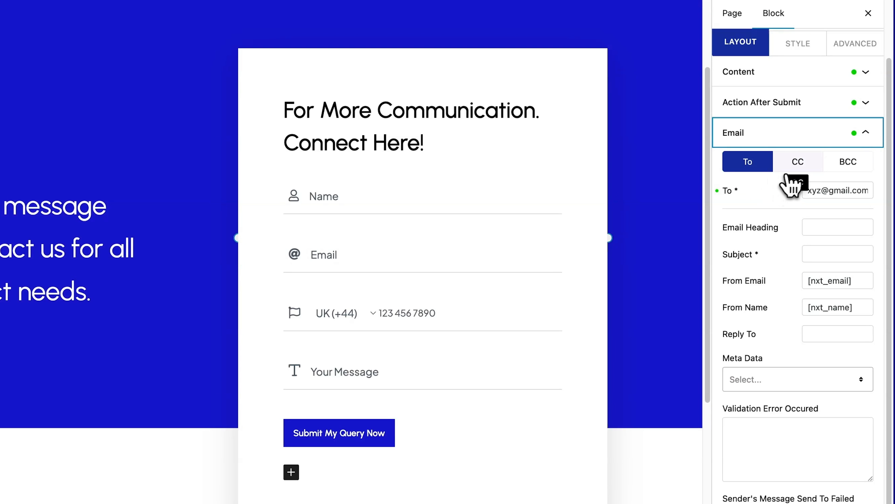
pyautogui.click(798, 165)
pyautogui.click(851, 166)
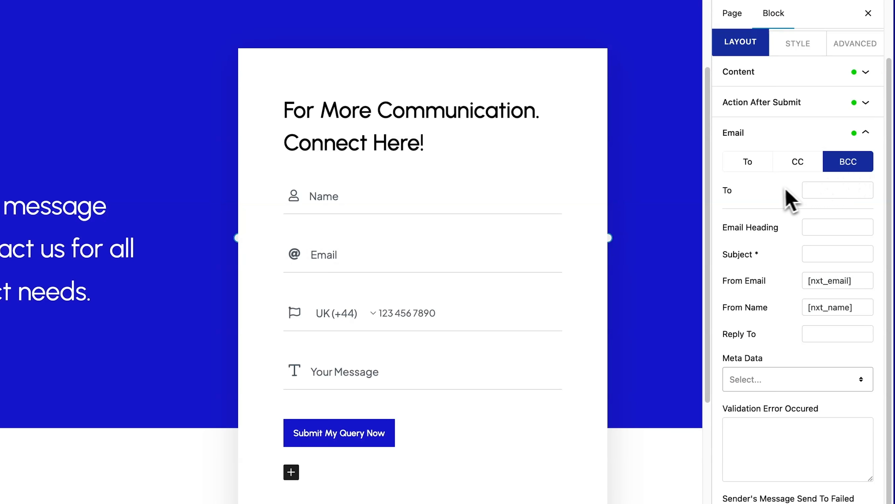
pyautogui.click(756, 171)
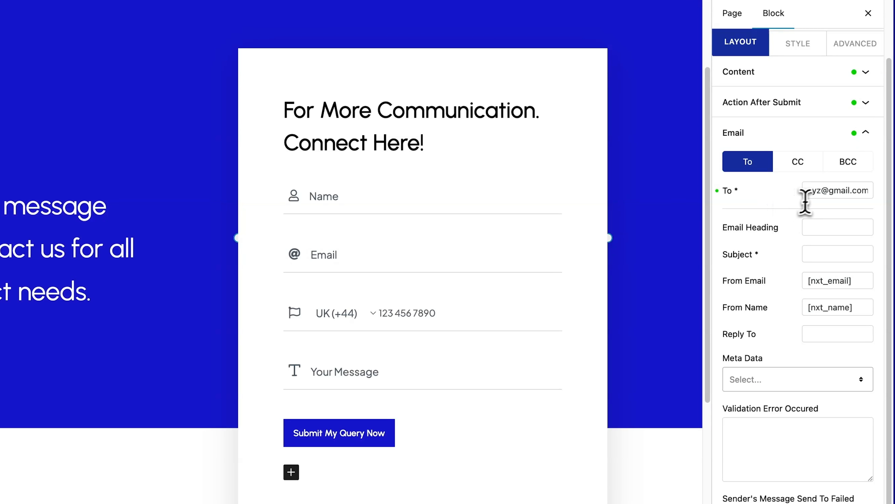
# Step: Replace the placeholder address in the To field with the email address that receives the form submissions
pyautogui.moveTo(808, 192); pyautogui.dragTo(821, 193)
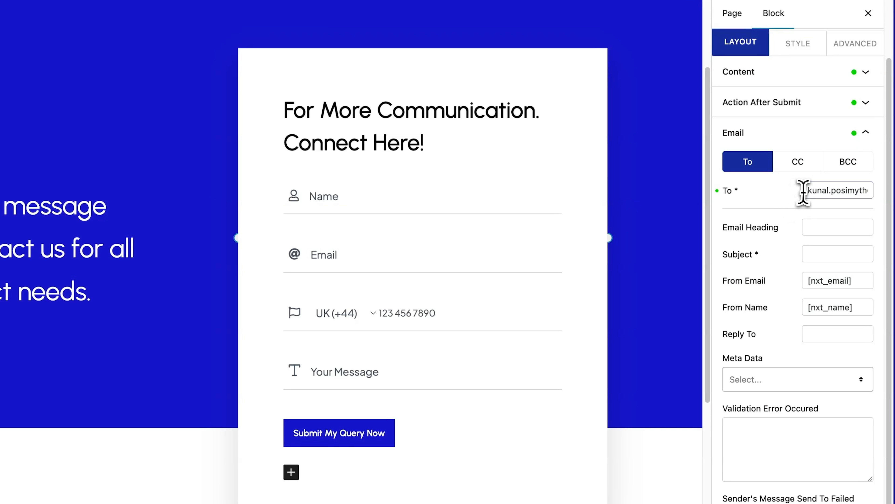
pyautogui.moveTo(804, 192); pyautogui.dragTo(878, 199)
pyautogui.click(879, 198)
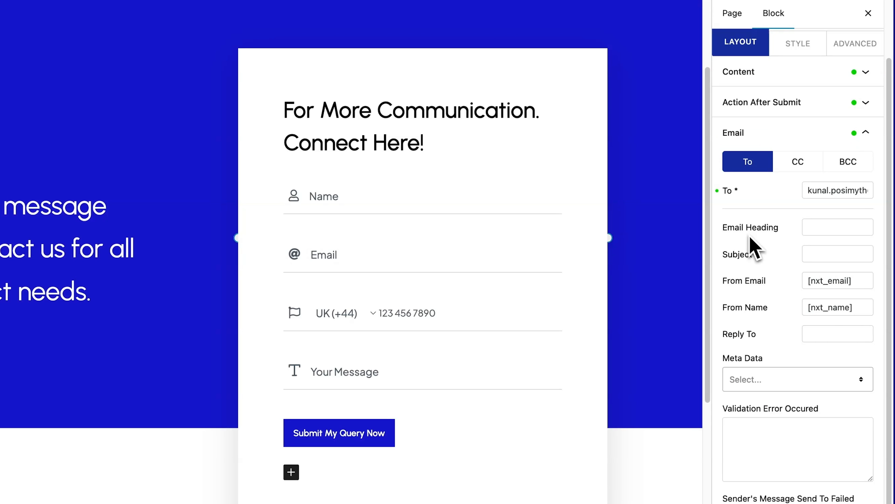
# Step: Set the email heading to "New Form Submission" and enter a subject starting with "Support Request"
pyautogui.click(815, 228)
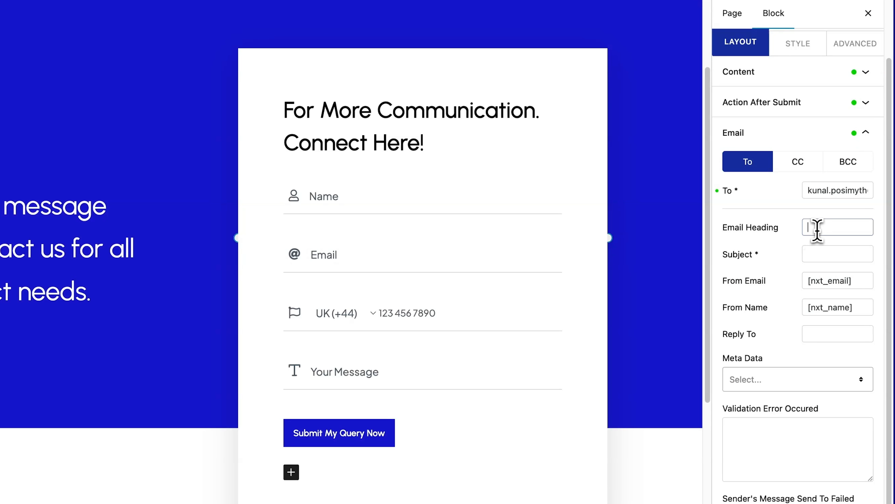
pyautogui.click(782, 248)
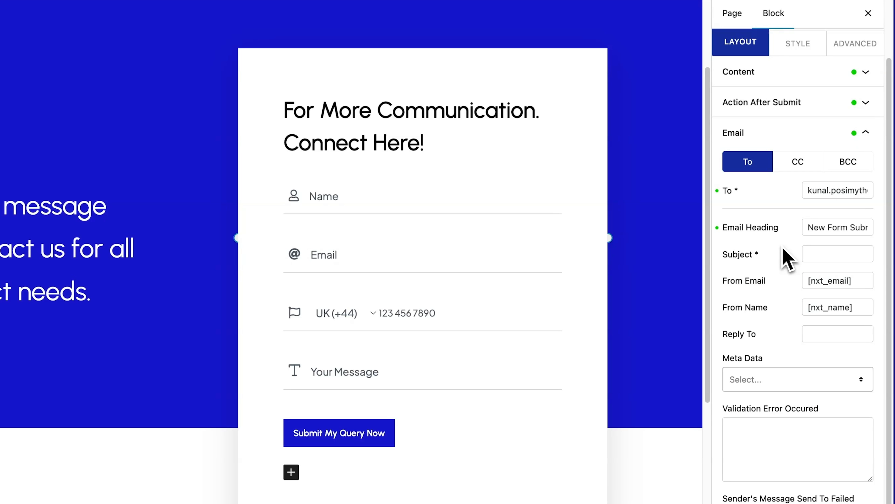
pyautogui.moveTo(725, 254); pyautogui.dragTo(765, 267)
pyautogui.click(820, 254)
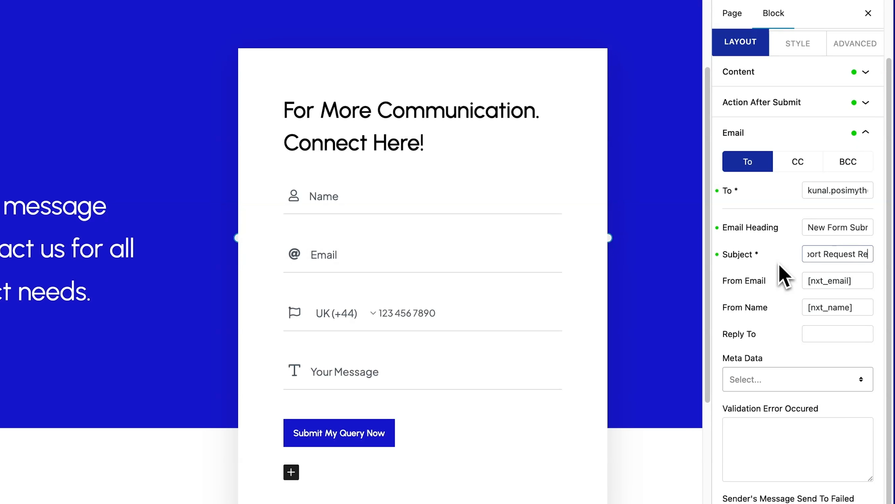
pyautogui.click(780, 265)
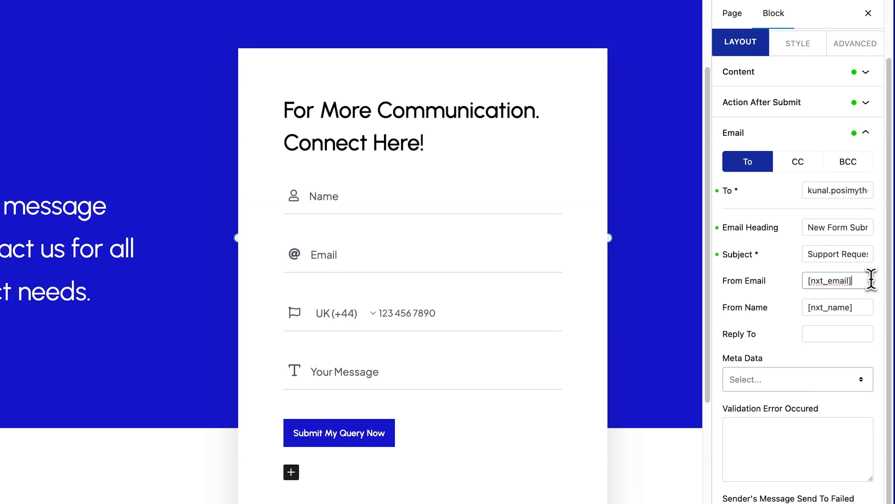
# Step: Set the Reply To field to the [nxt_email] shortcode copied from the From Email field
pyautogui.moveTo(871, 280); pyautogui.dragTo(817, 308)
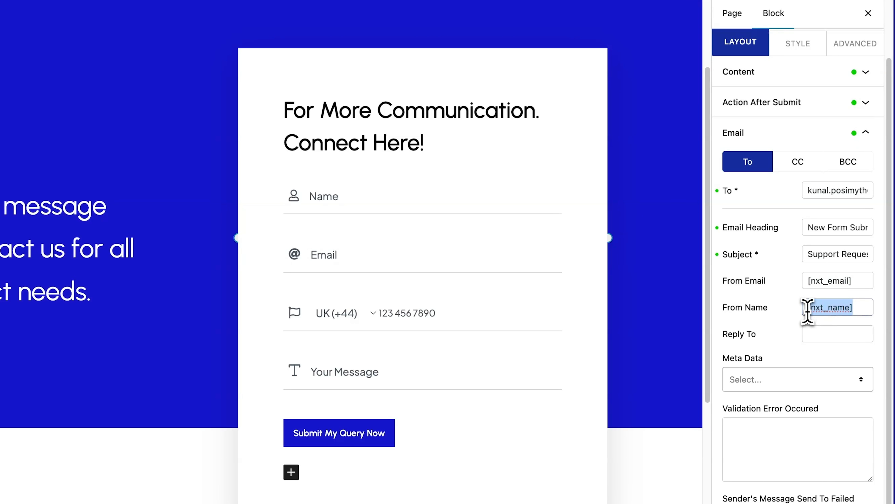
pyautogui.click(788, 328)
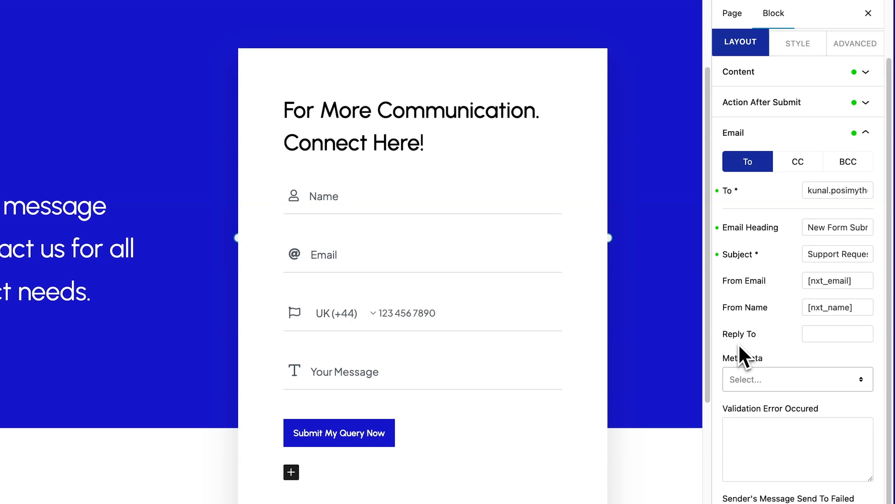
pyautogui.moveTo(860, 281); pyautogui.dragTo(806, 282)
pyautogui.hotkey('ctrl', 'c')
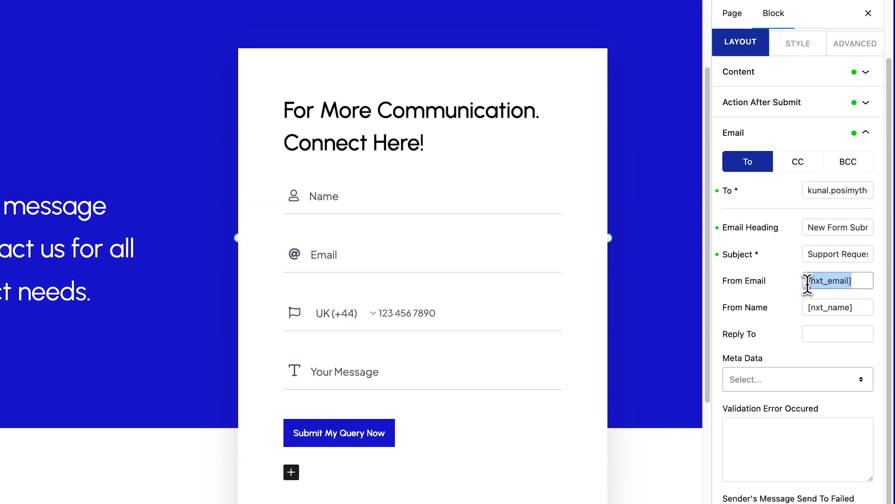
pyautogui.click(816, 332)
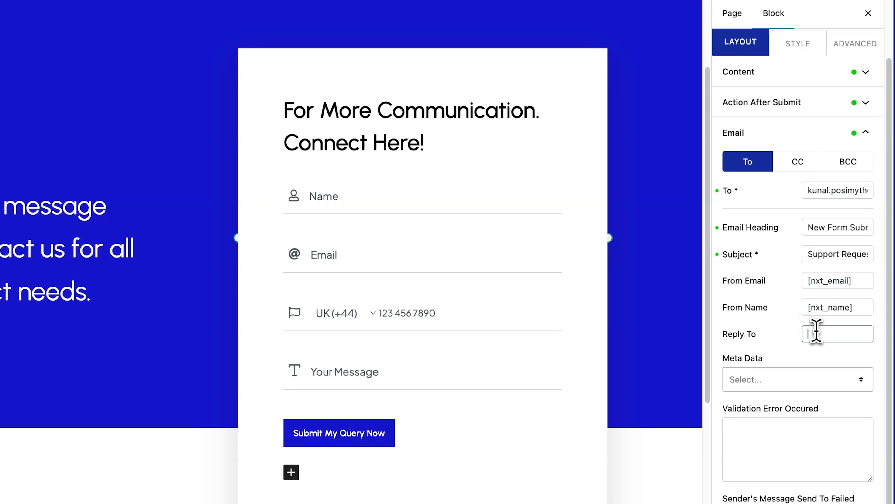
pyautogui.hotkey('ctrl', 'v')
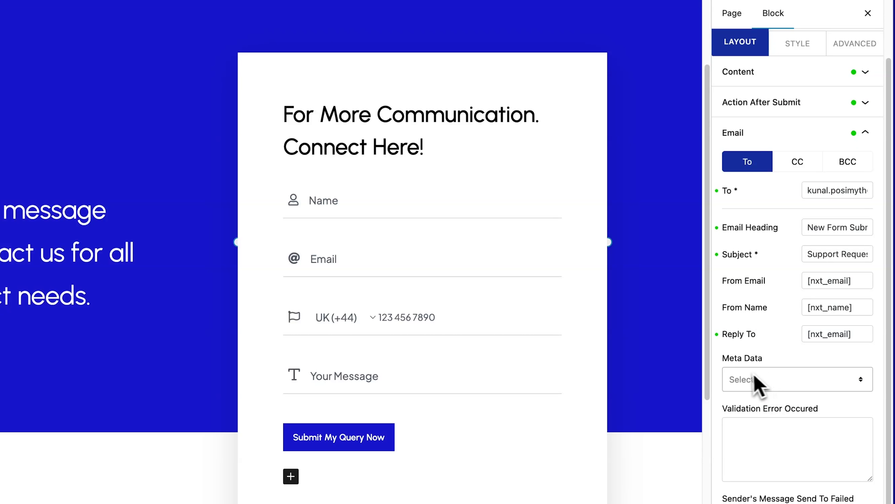
# Step: Examine the Meta Data options that can be included in the form's email, without selecting any
pyautogui.moveTo(723, 367); pyautogui.dragTo(751, 366)
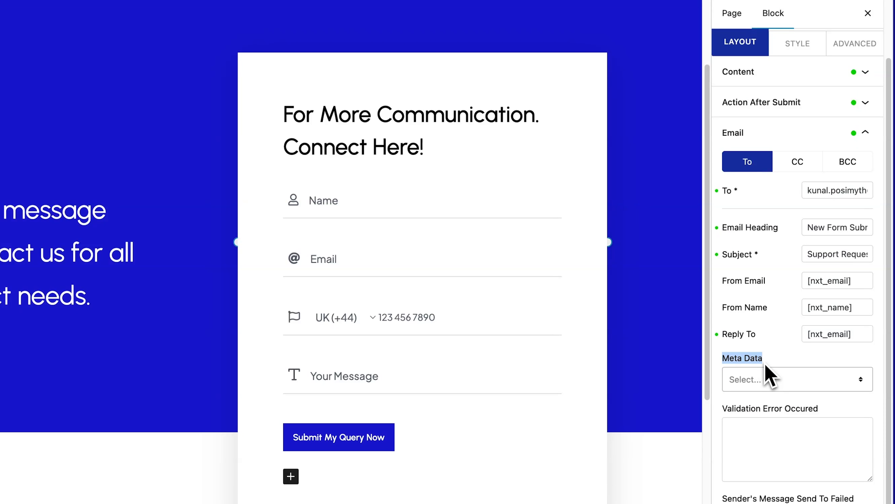
pyautogui.click(862, 387)
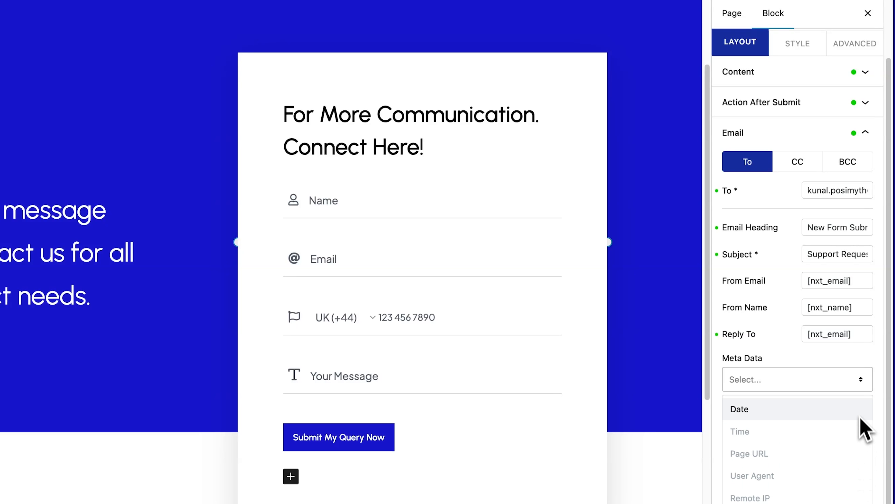
pyautogui.click(862, 386)
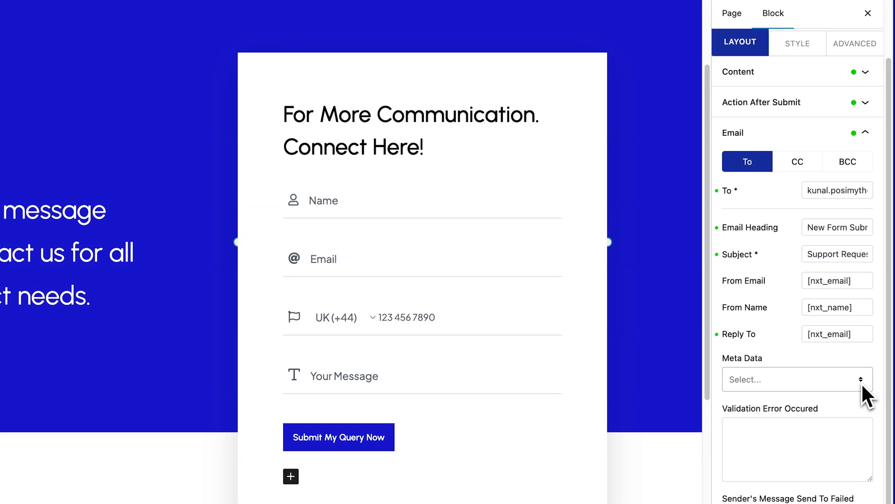
# Step: Set the message for a failed send in the form's Email settings to "Something Went Wrong!"
pyautogui.scroll(-5, 864, 385)
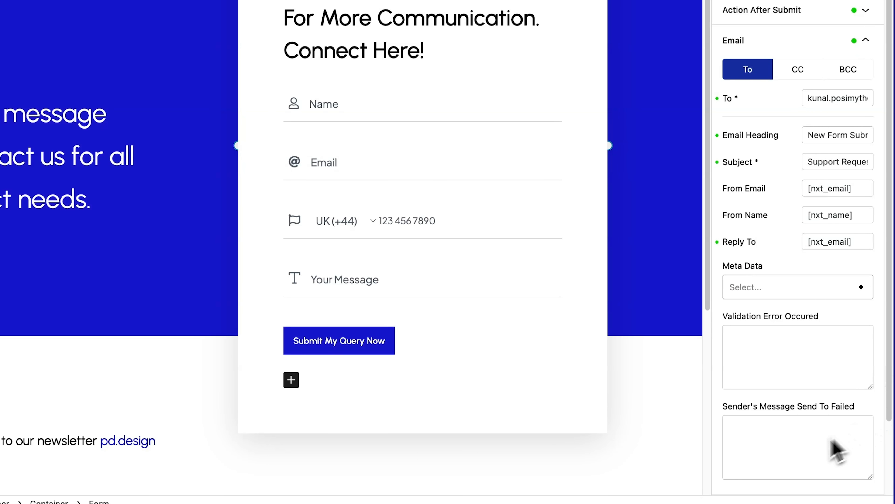
pyautogui.moveTo(724, 414); pyautogui.dragTo(859, 414)
pyautogui.click(743, 433)
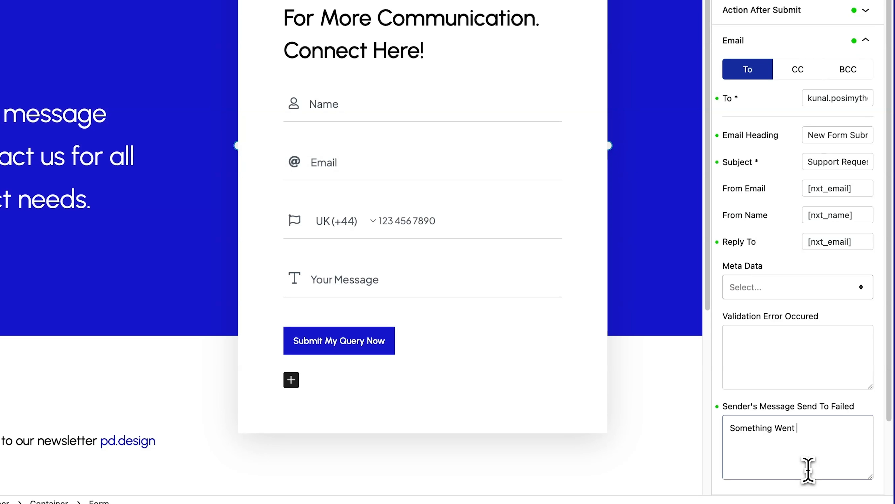
pyautogui.write('Something Went Wrong!')
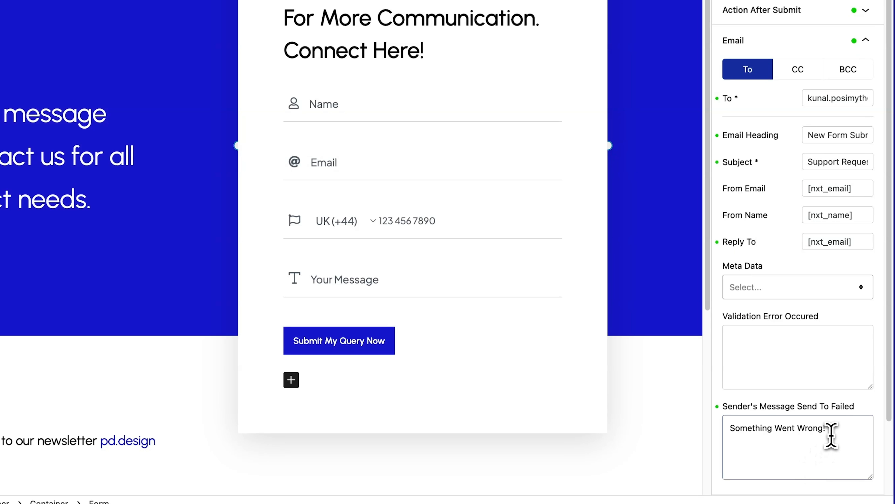
pyautogui.moveTo(828, 427); pyautogui.dragTo(723, 444)
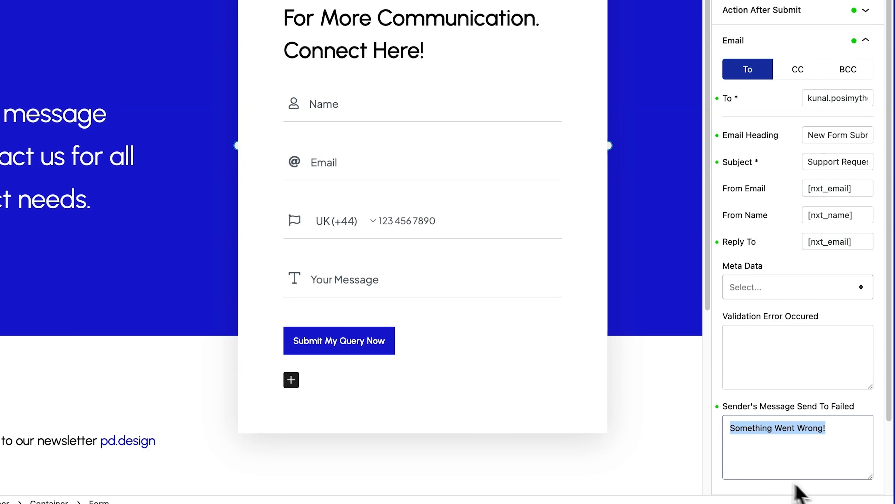
pyautogui.click(797, 492)
# Step: Set the validation error message to "Kindly fill the required field." and collapse the form's Email settings
pyautogui.click(780, 350)
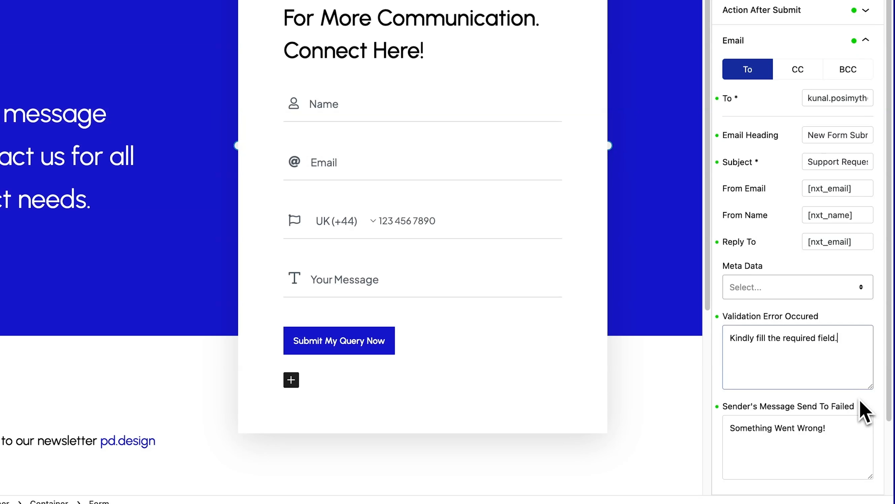
pyautogui.scroll(2, 866, 411)
pyautogui.scroll(-5, 866, 410)
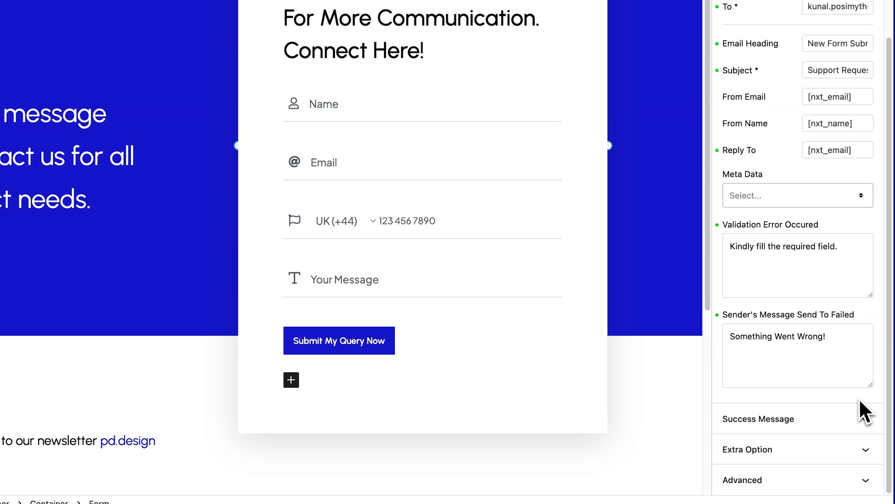
pyautogui.scroll(3, 865, 410)
pyautogui.scroll(-3, 865, 411)
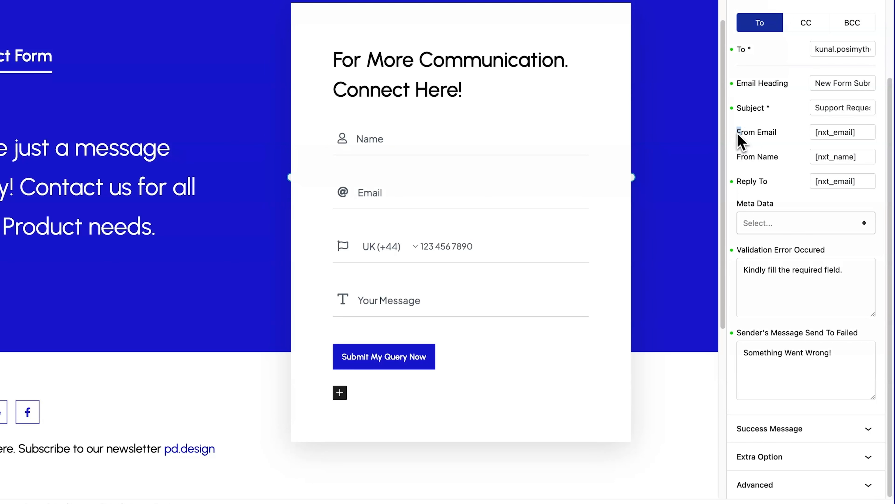
pyautogui.moveTo(738, 135); pyautogui.dragTo(779, 145)
pyautogui.moveTo(741, 177); pyautogui.dragTo(781, 189)
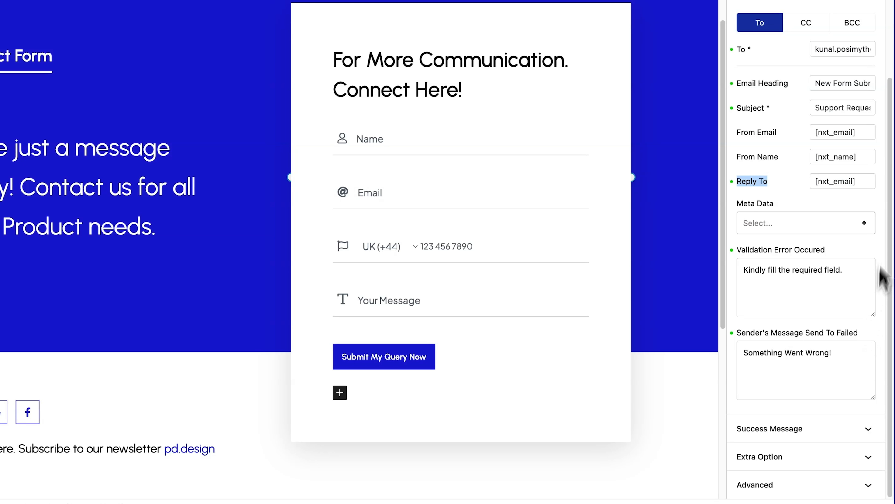
pyautogui.click(873, 7)
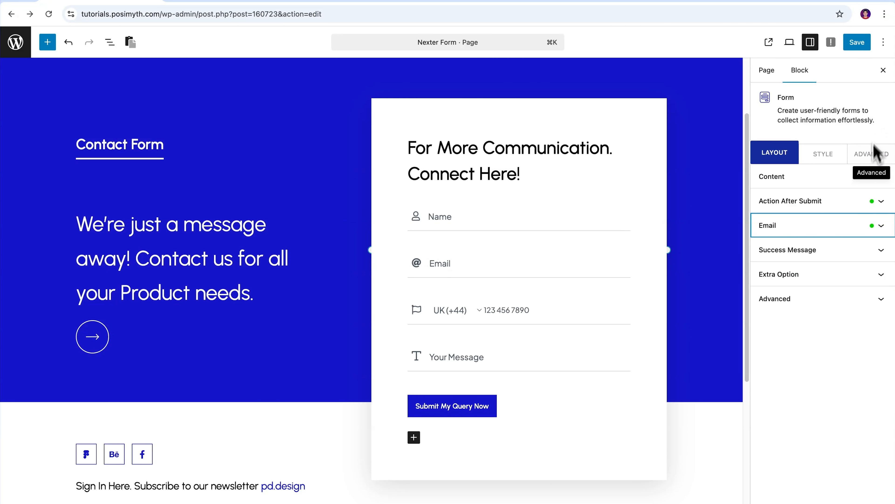